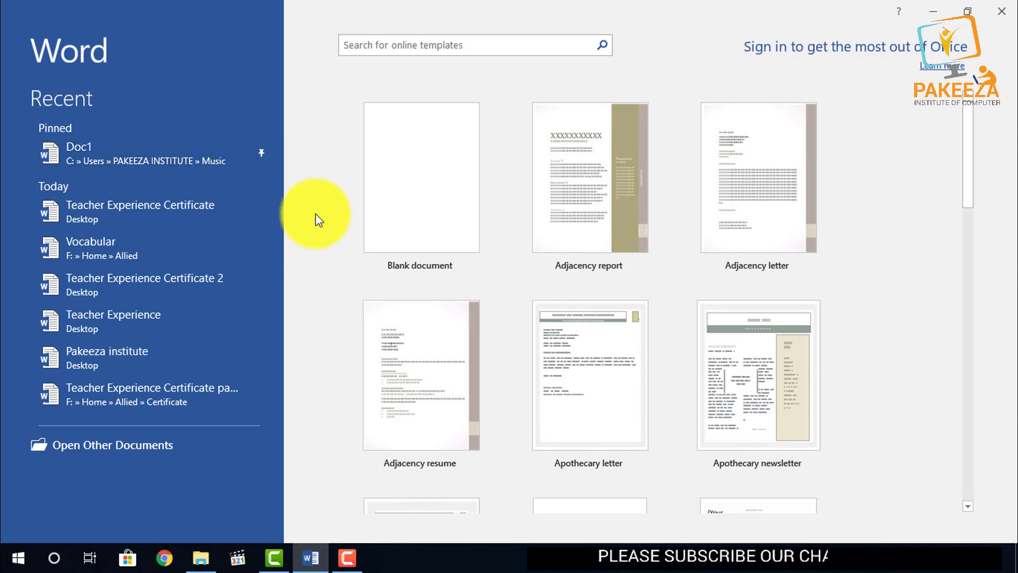
- Unpin Doc1 from the recent files and create a blank document
click(263, 156)
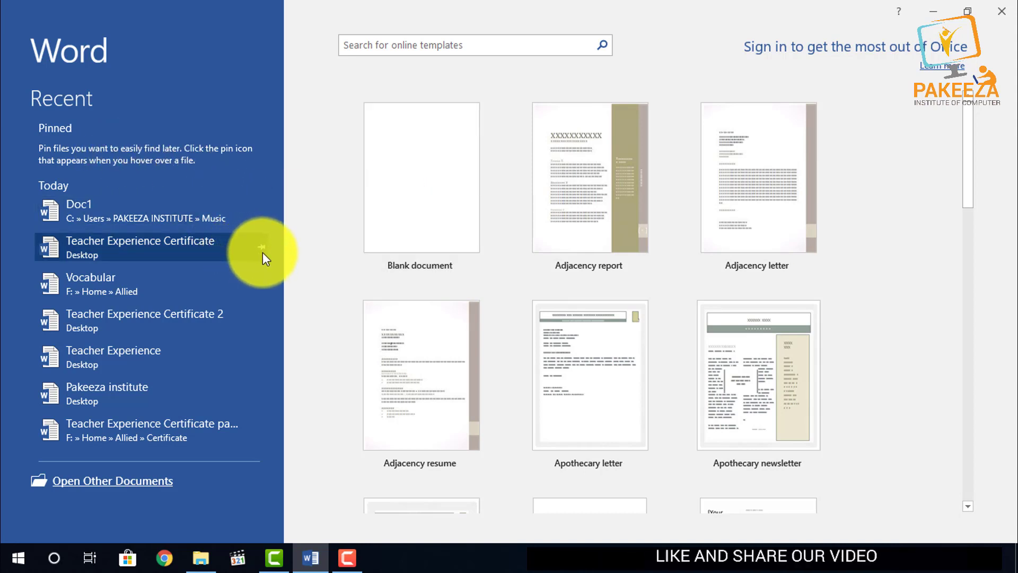
click(398, 211)
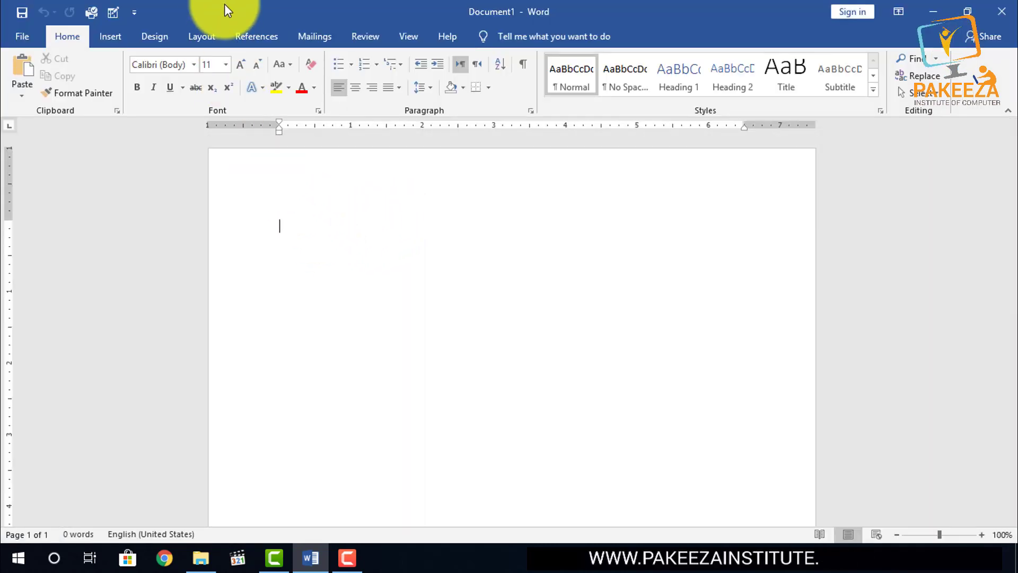
- Open the recent document Teacher Experience Certificate 2 from the Desktop
click(21, 38)
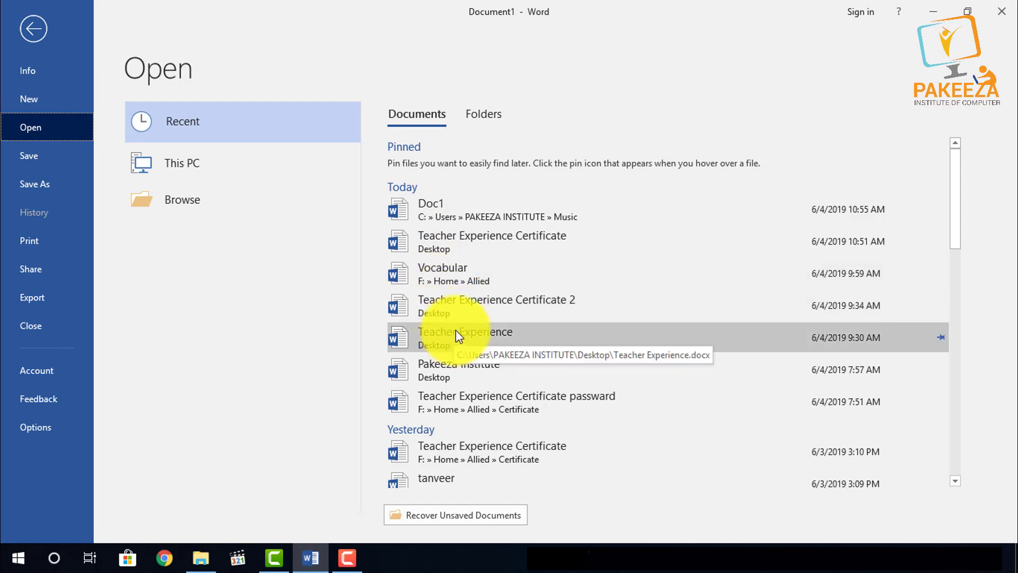
click(469, 304)
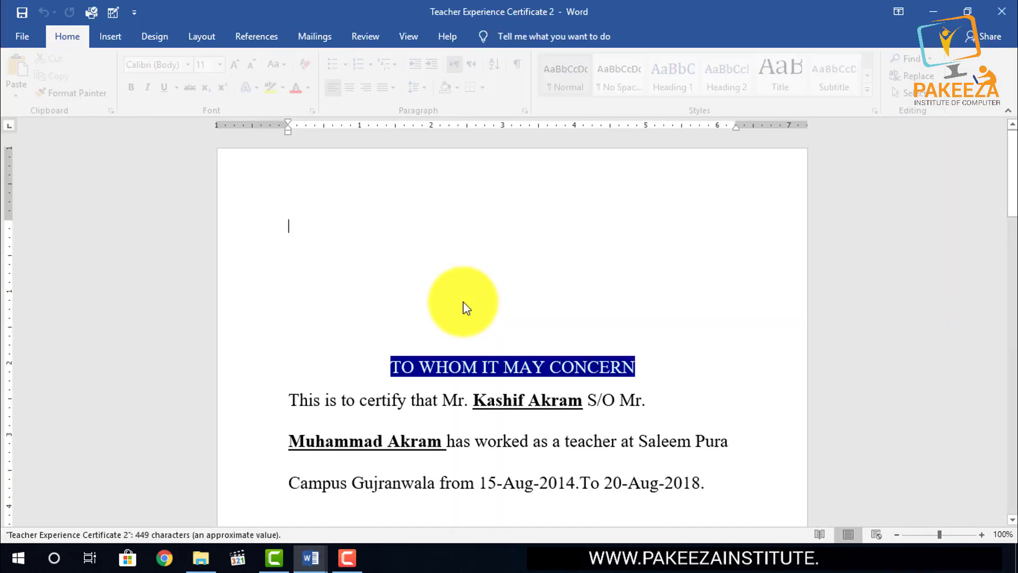
scroll(419, 256, down, 5)
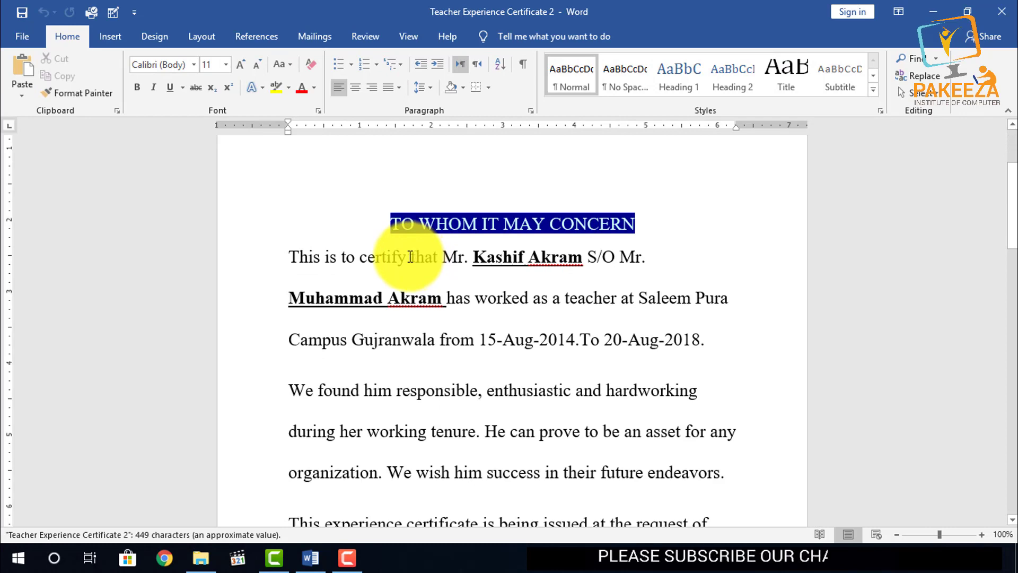
- Export the certificate as a PDF named Teacher Experience Certificate 2 to the Desktop
click(22, 36)
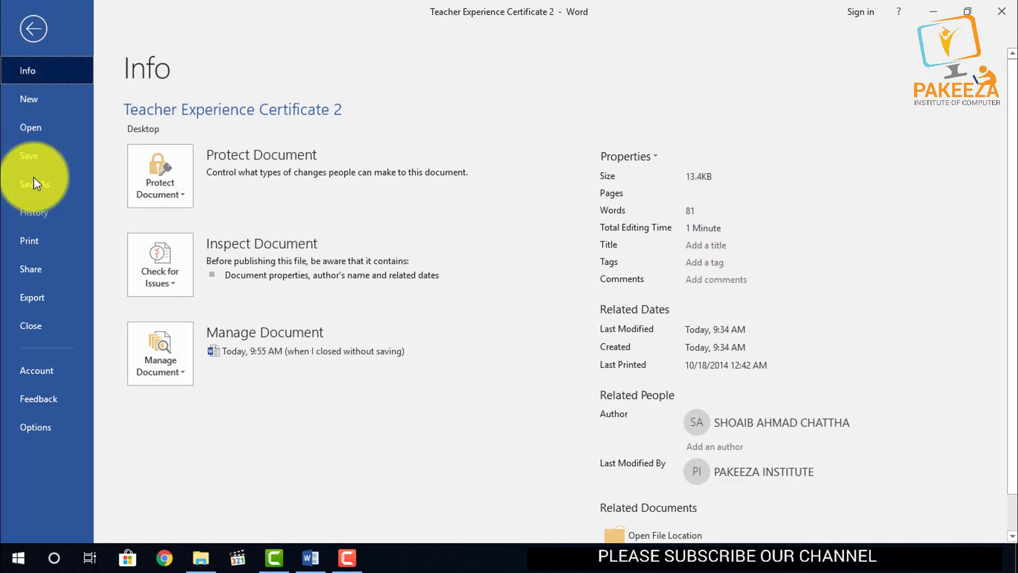
click(32, 269)
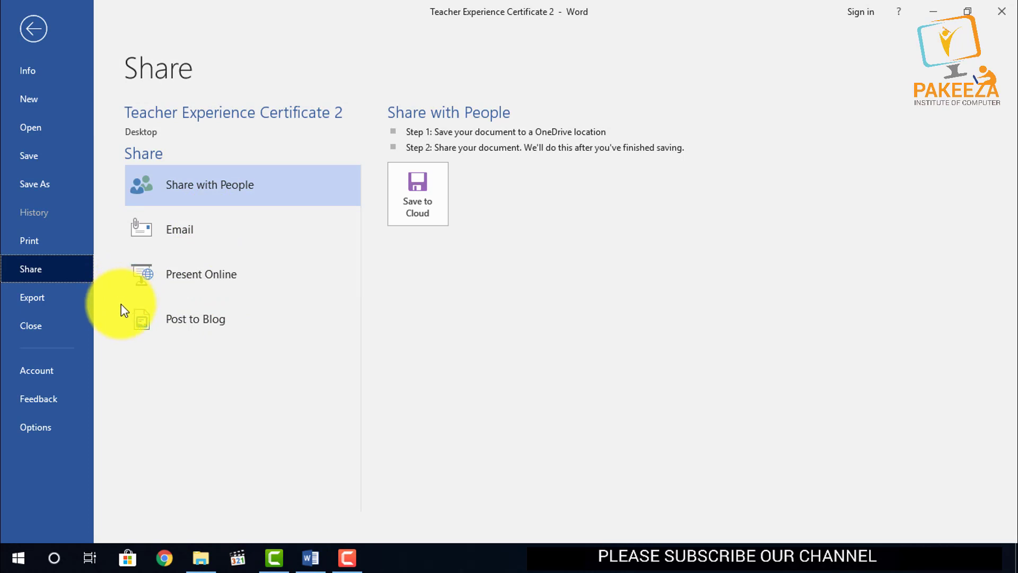
click(34, 300)
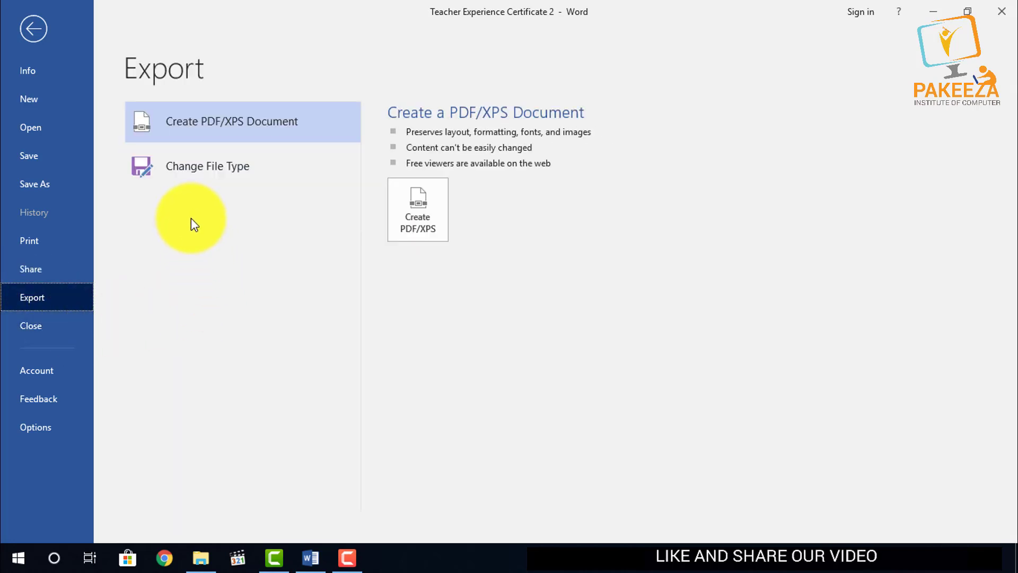
click(227, 129)
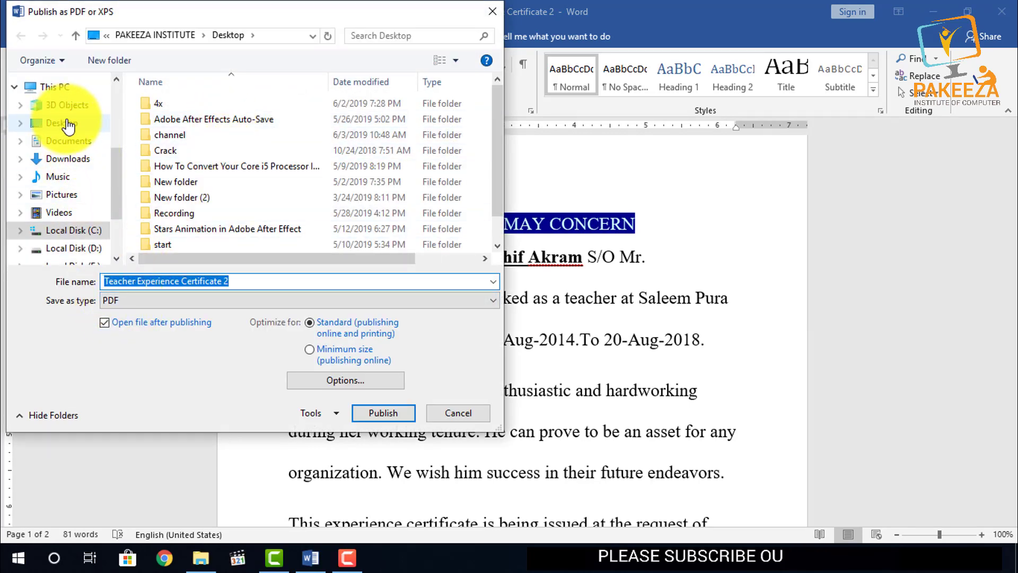
click(73, 123)
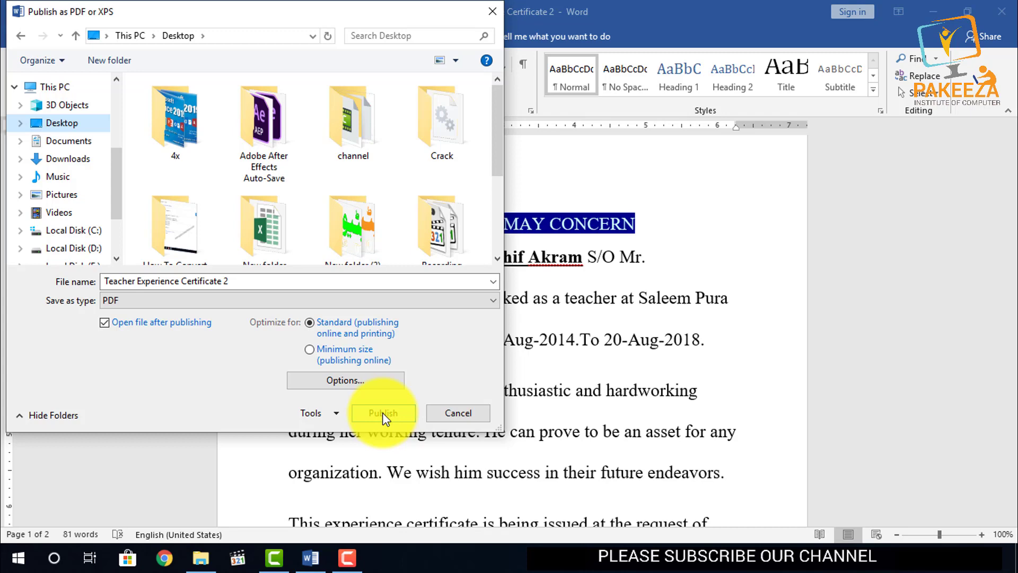
click(389, 411)
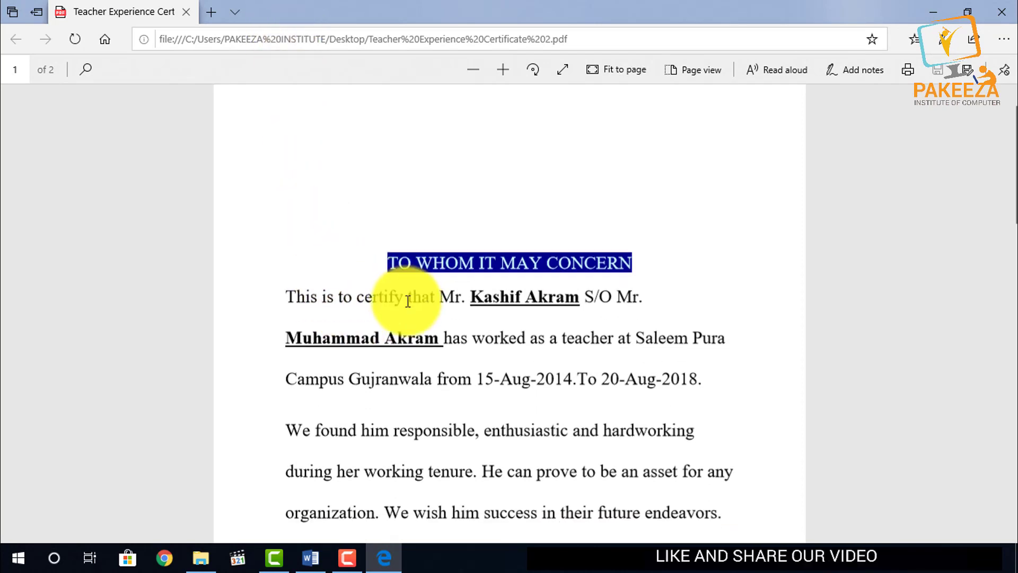
- Look through both pages of the exported PDF and close its viewer window
scroll(420, 295, down, 8)
scroll(405, 303, up, 2)
scroll(406, 305, down, 10)
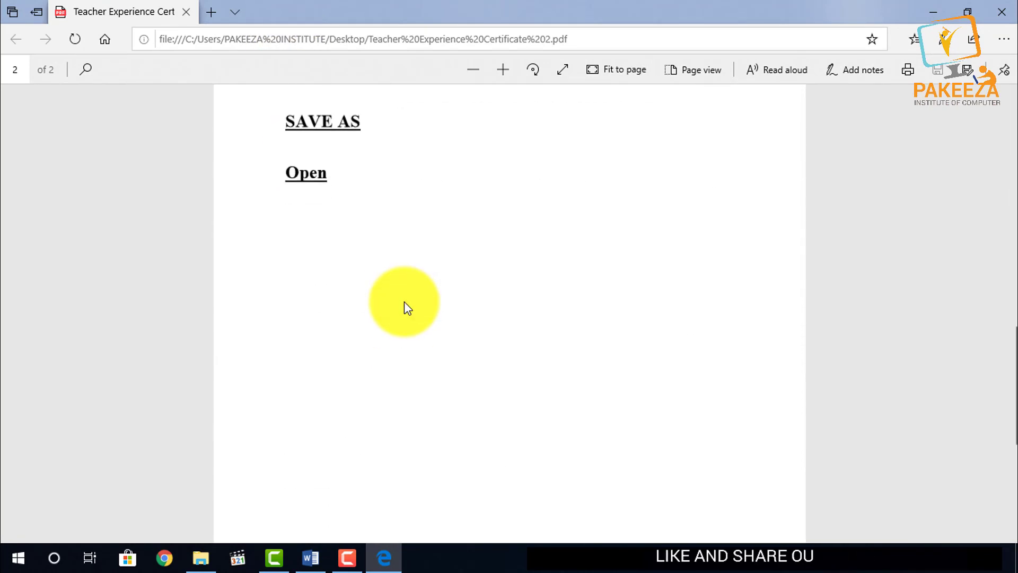
scroll(405, 308, up, 15)
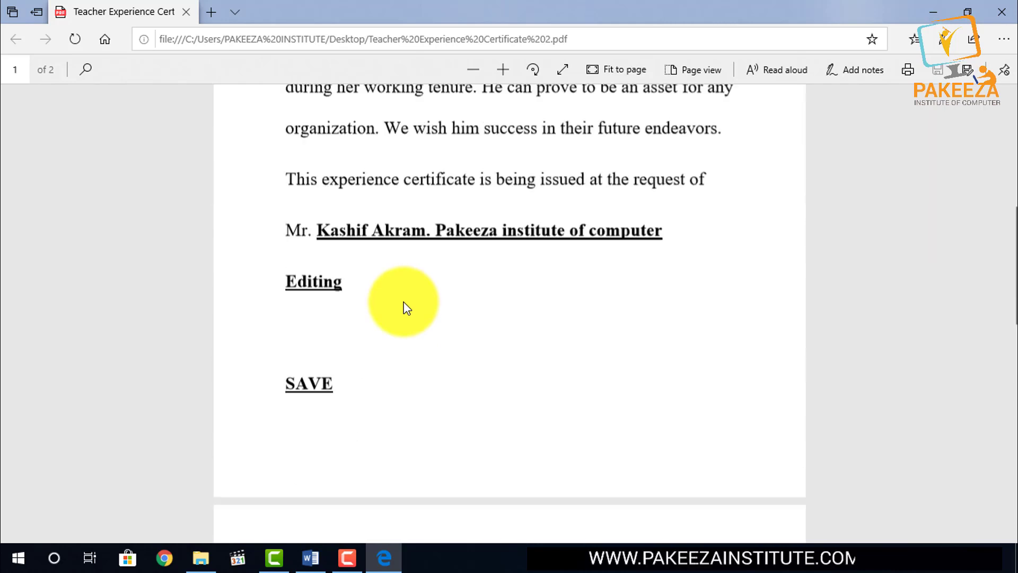
click(1002, 12)
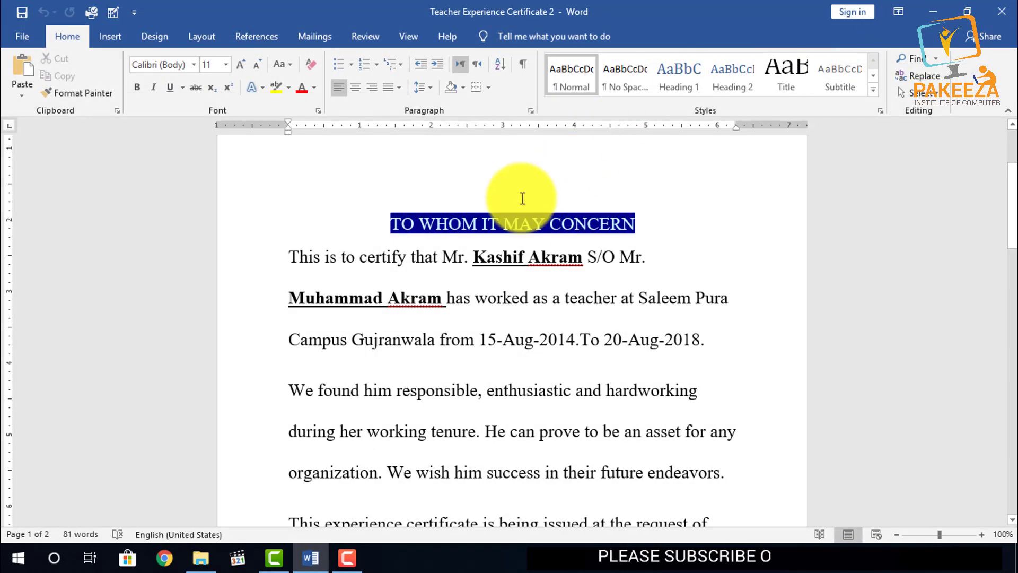
- Export the certificate again by changing its file type, saving it to the Desktop in PDF format
click(18, 37)
click(30, 296)
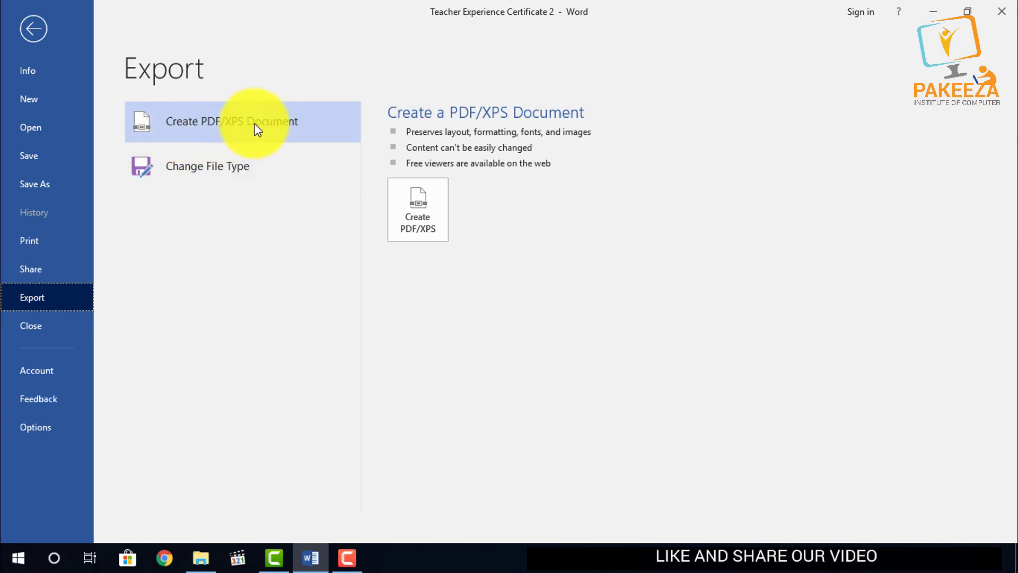
click(209, 167)
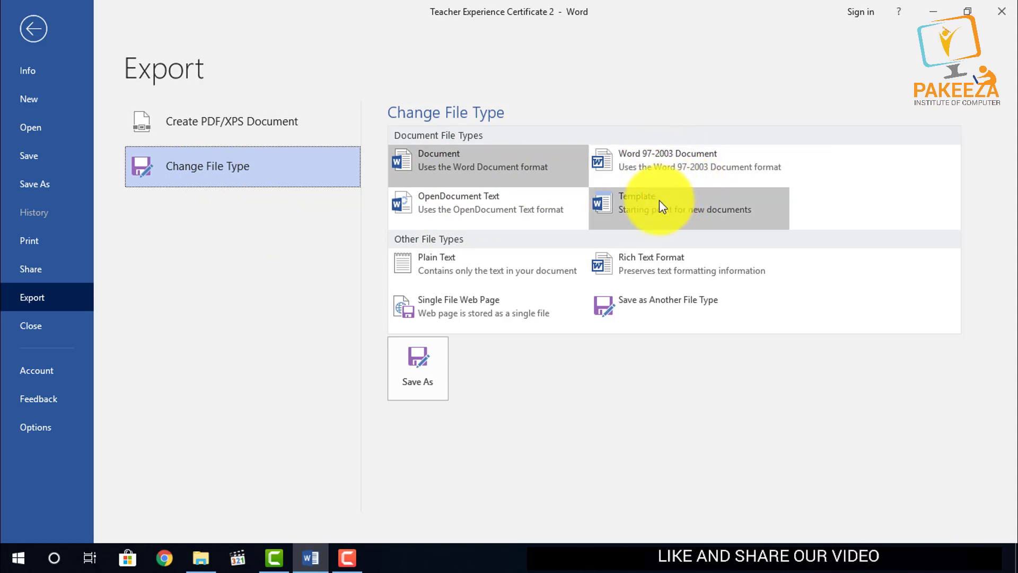
click(653, 310)
double_click(656, 310)
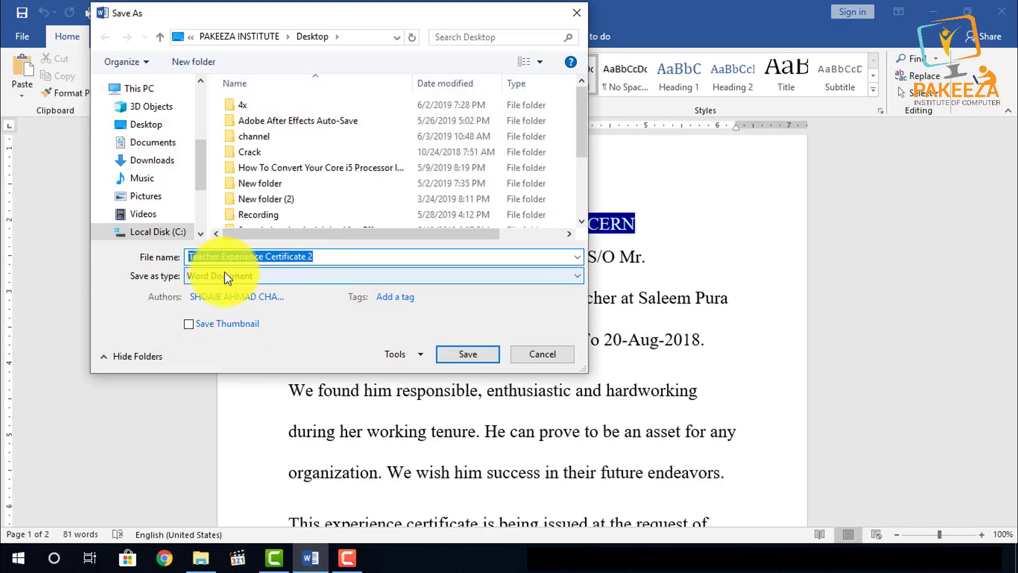
click(226, 274)
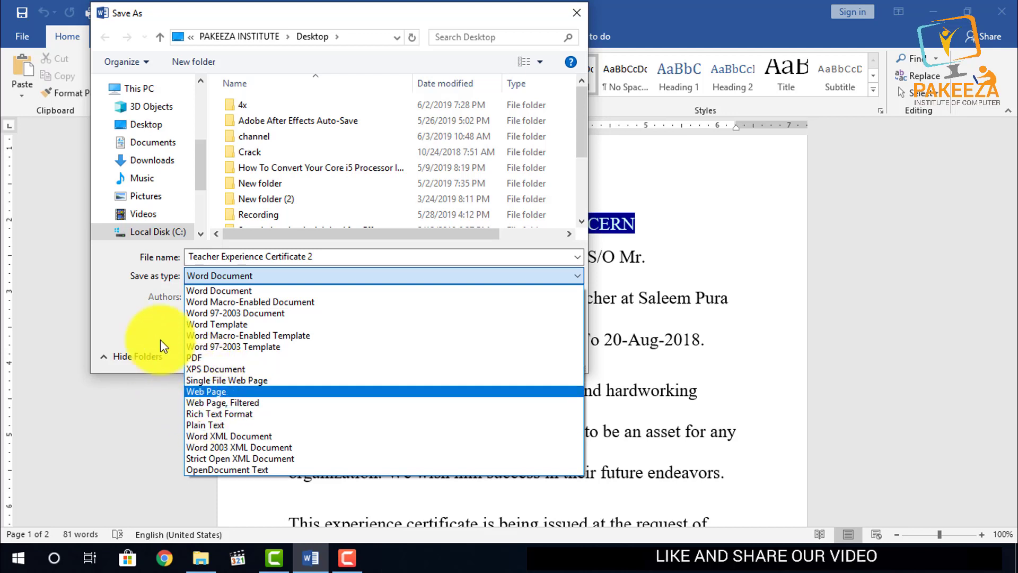
click(200, 357)
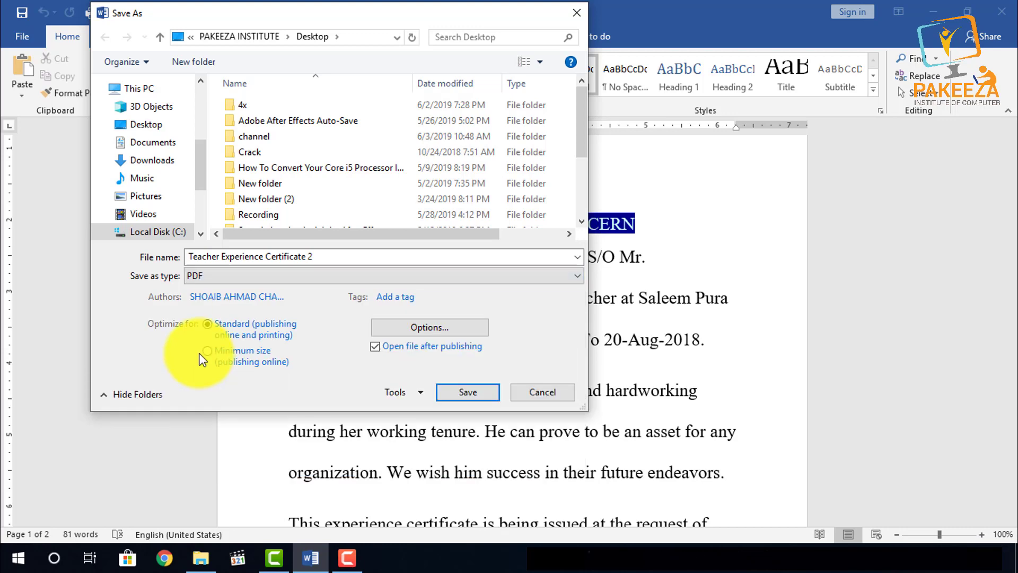
click(491, 391)
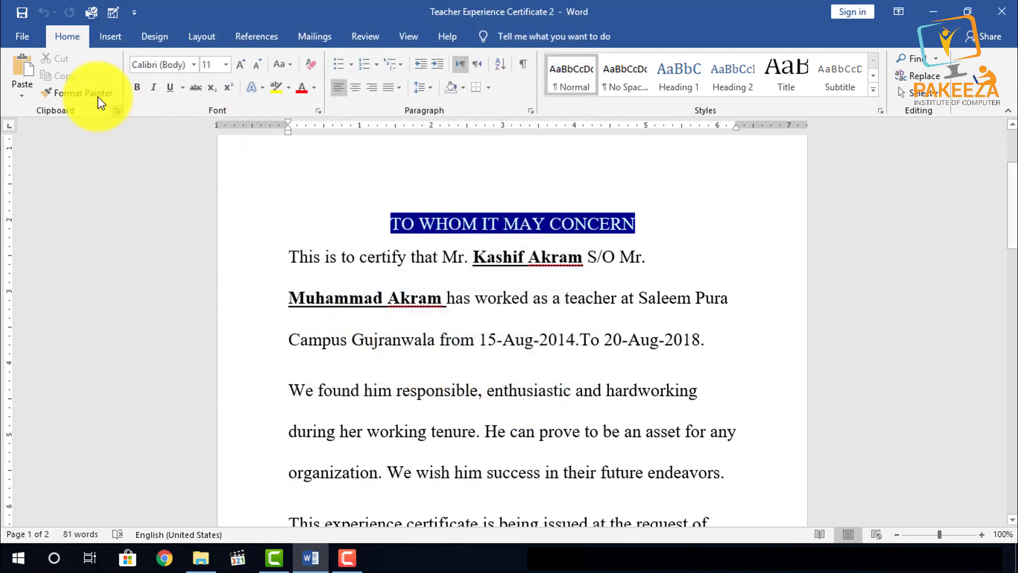
- Close the certificate document and reopen Teacher Experience Certificate 2 from the recent documents
click(24, 38)
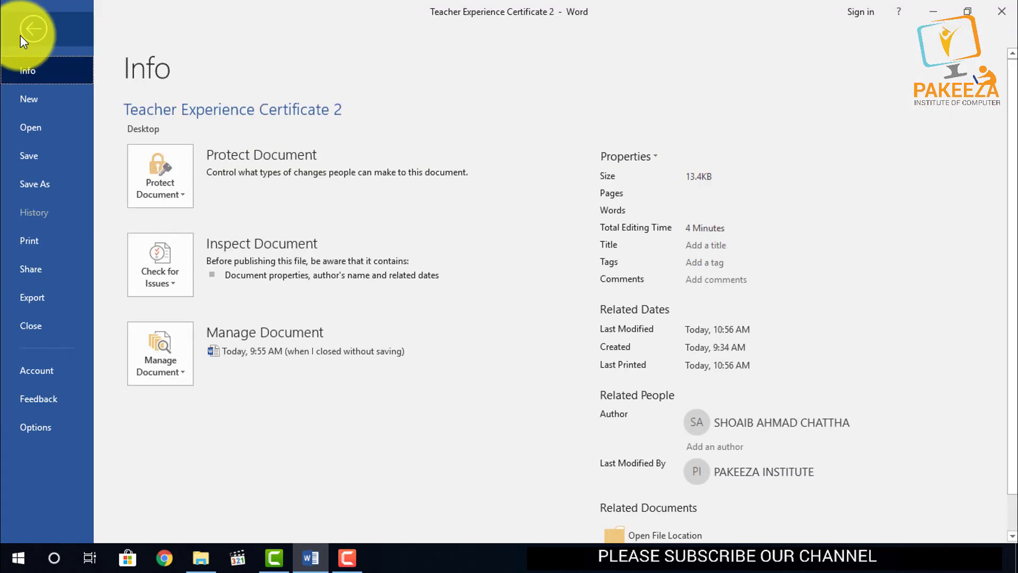
click(39, 327)
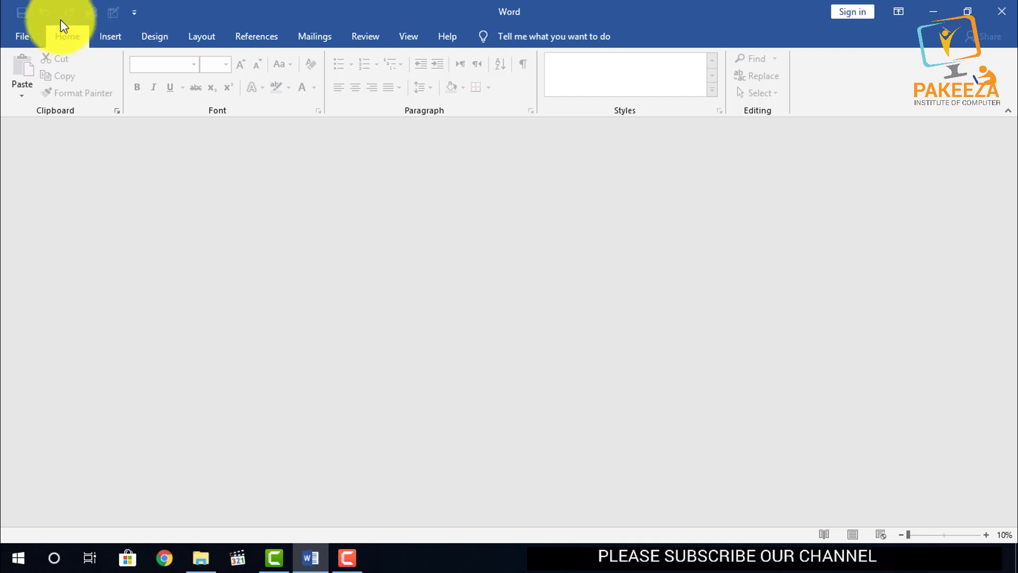
click(17, 41)
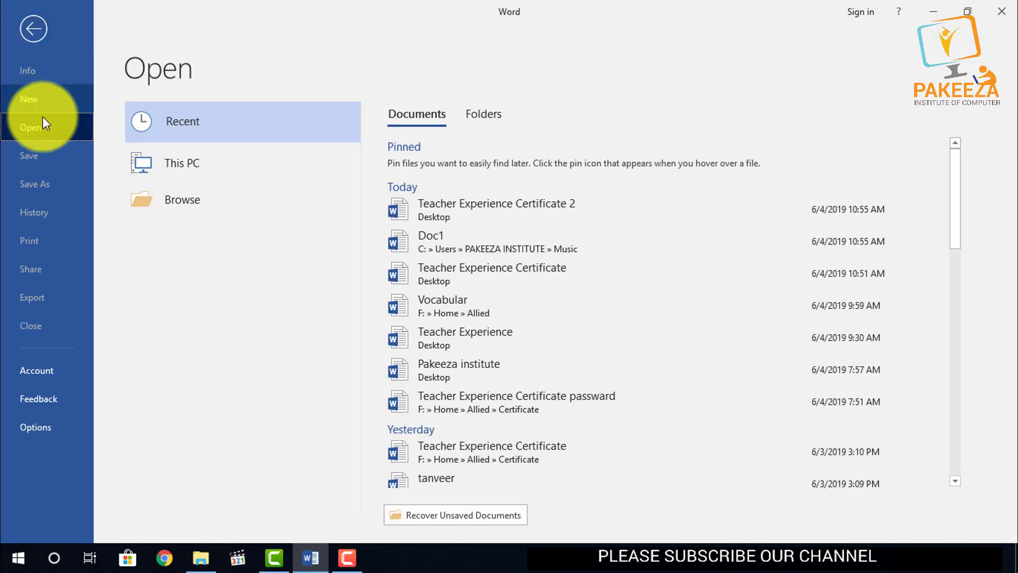
click(428, 206)
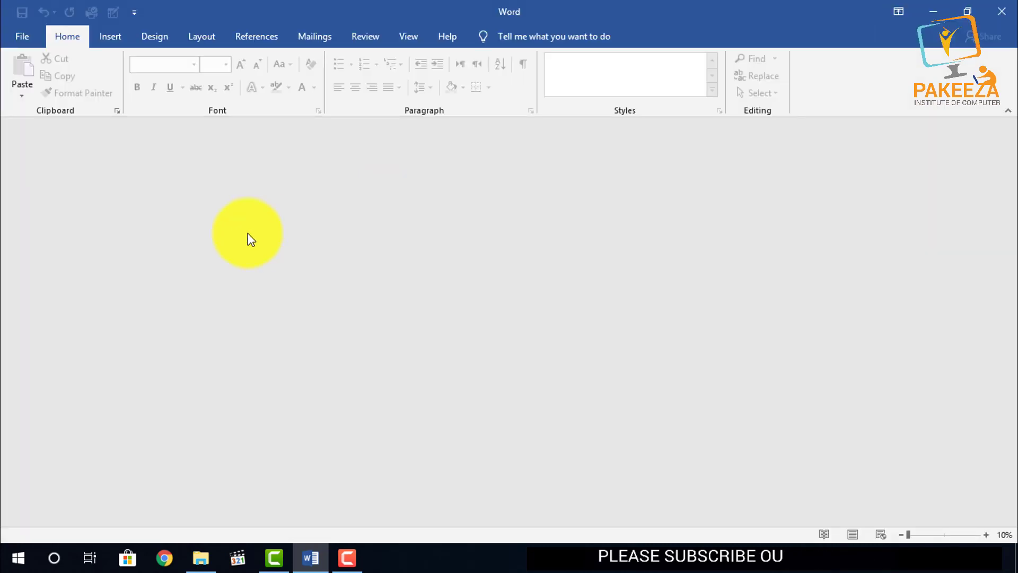
- Examine the Office account's product information and the available update options without choosing any
click(26, 35)
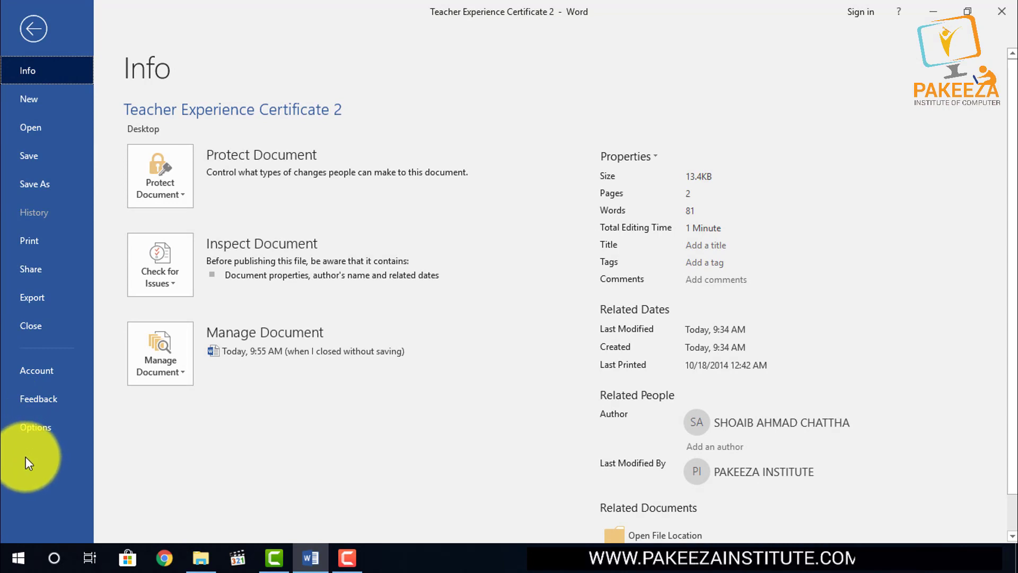
click(30, 371)
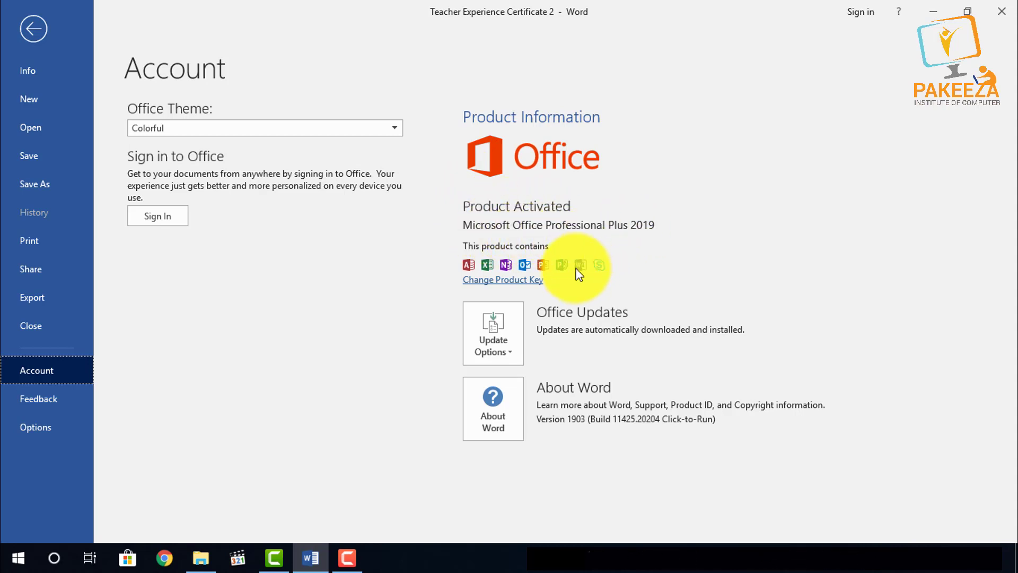
click(512, 352)
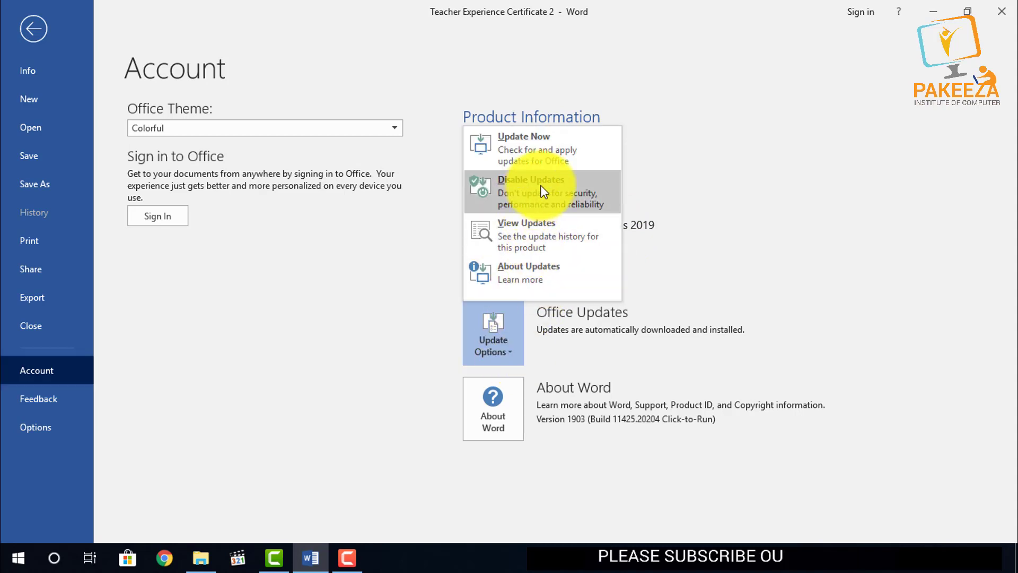
click(420, 341)
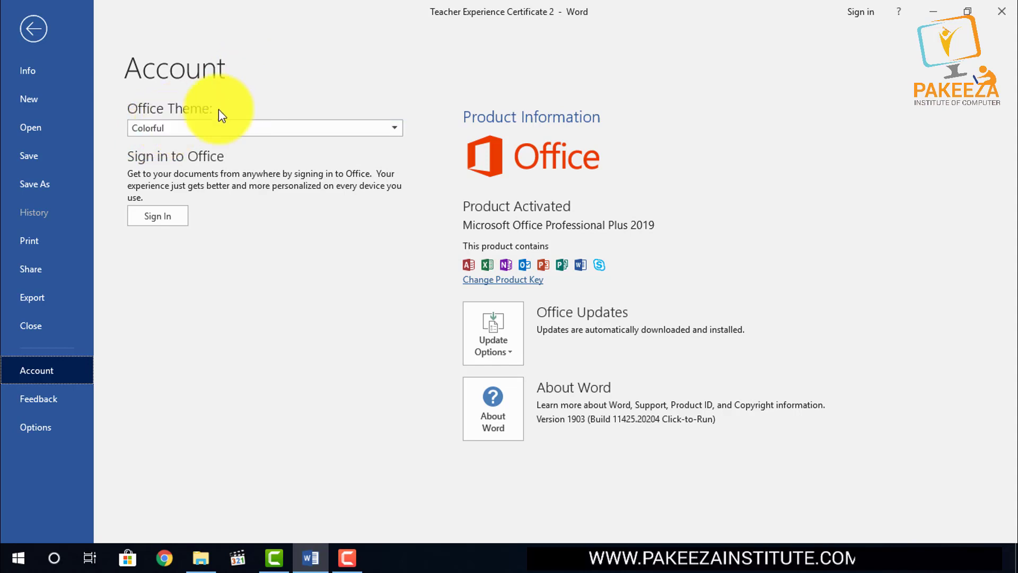
- Try the Dark Gray, Black and White Office themes in turn, and restore the Colorful theme
click(388, 131)
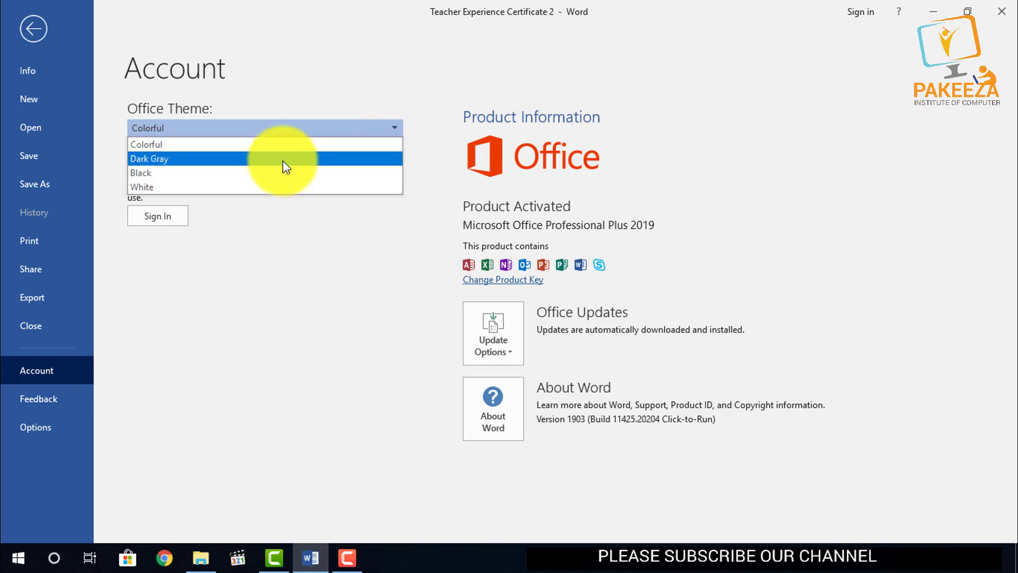
click(160, 158)
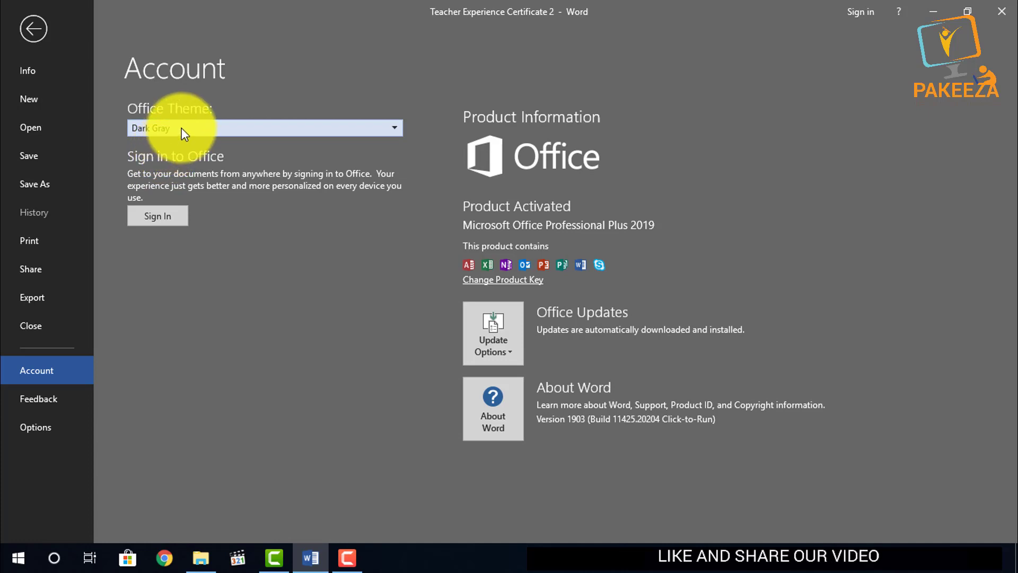
click(185, 133)
click(148, 175)
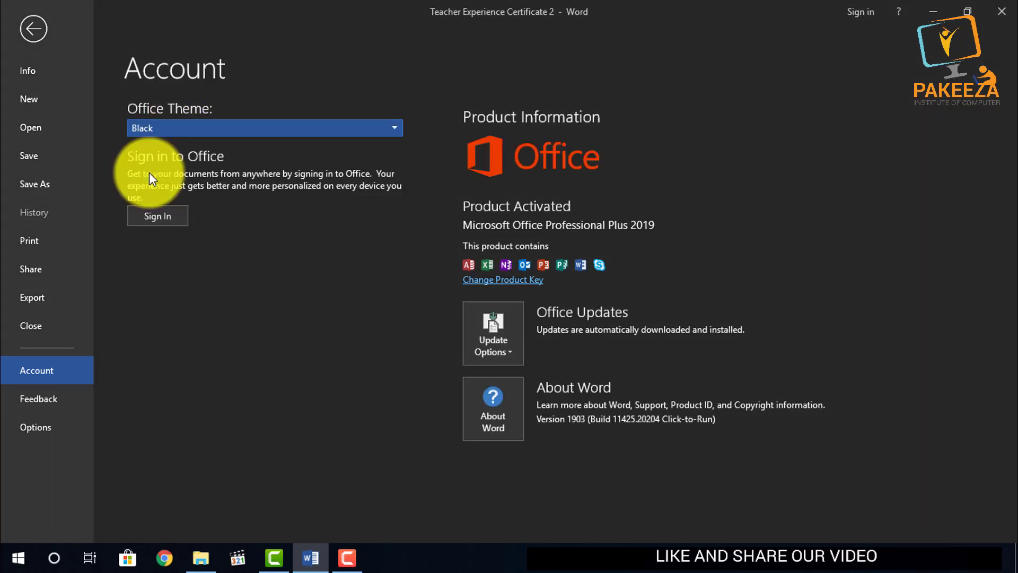
click(189, 129)
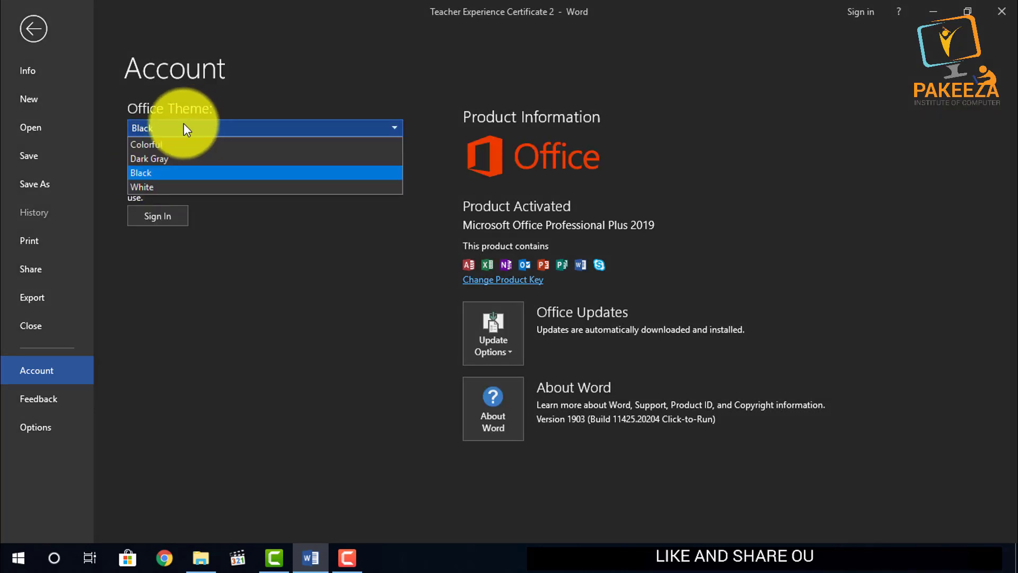
click(153, 189)
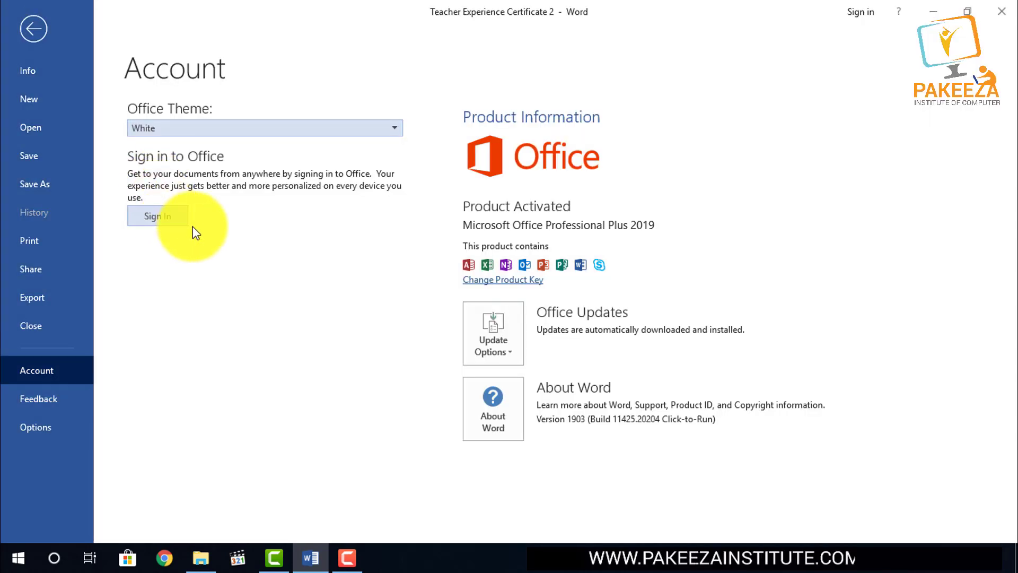
click(189, 130)
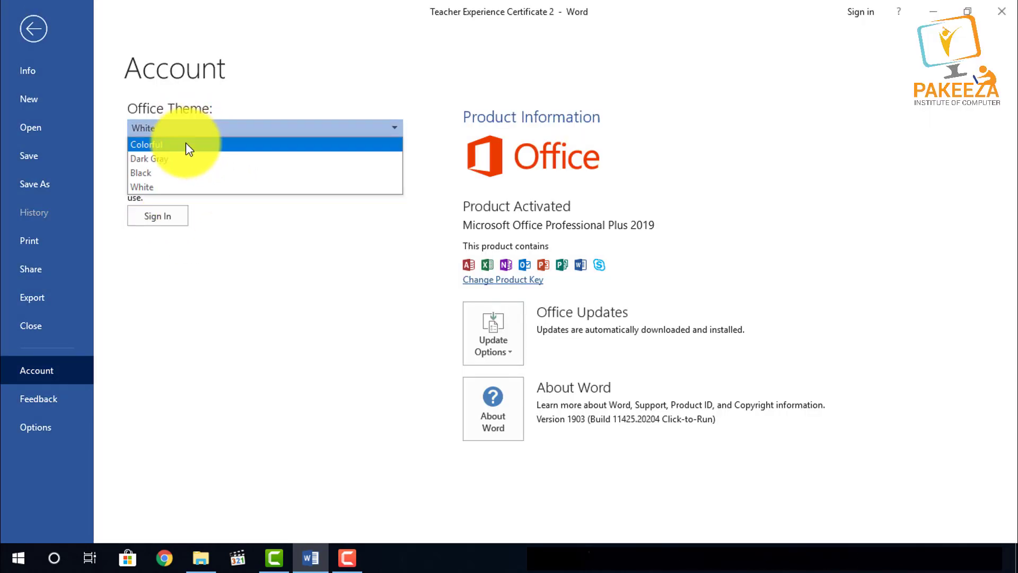
click(186, 144)
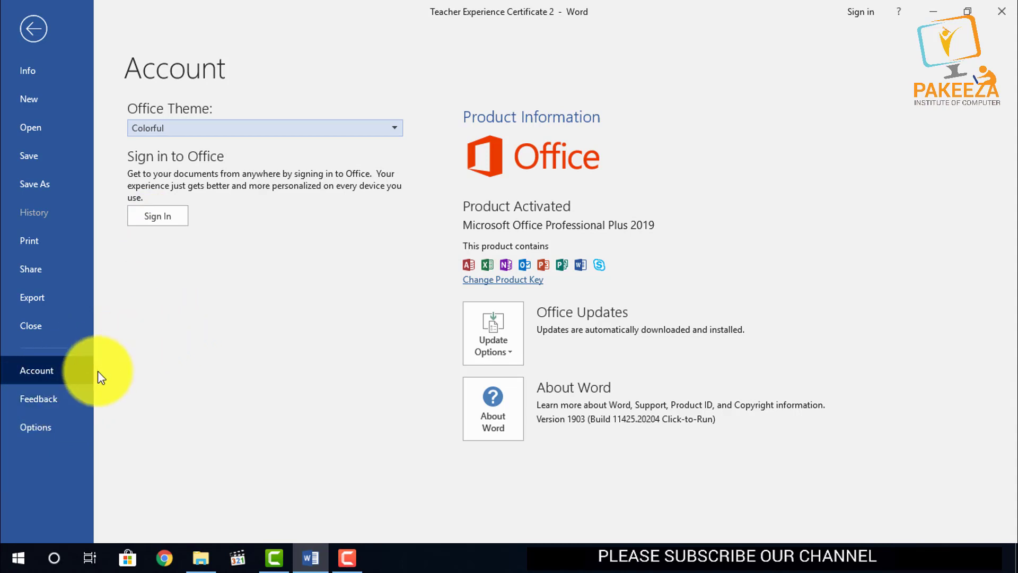
- Review the General, Customize Ribbon and Quick Access Toolbar pages of Word Options, and close the dialog without changing any settings
click(41, 429)
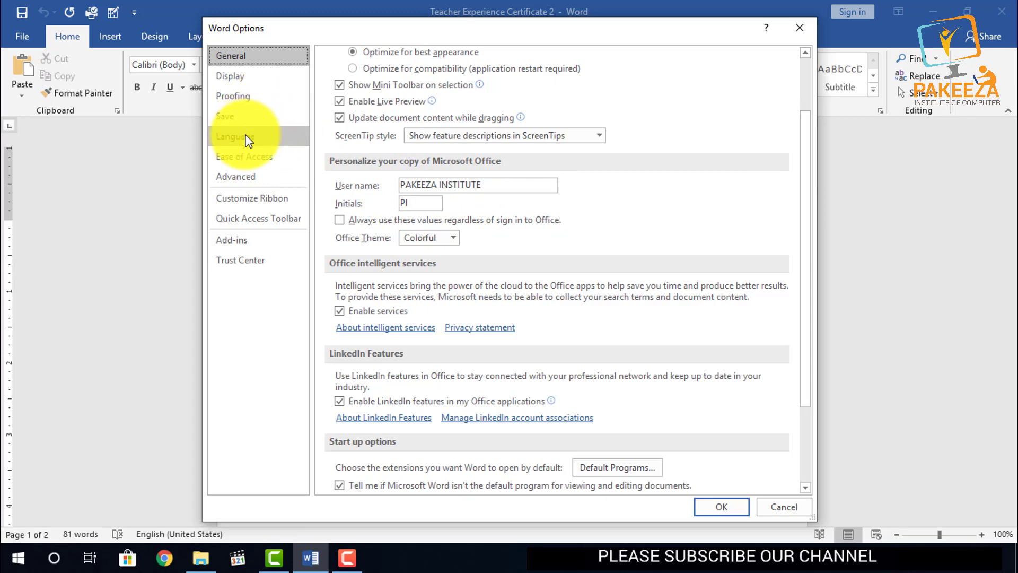
click(255, 199)
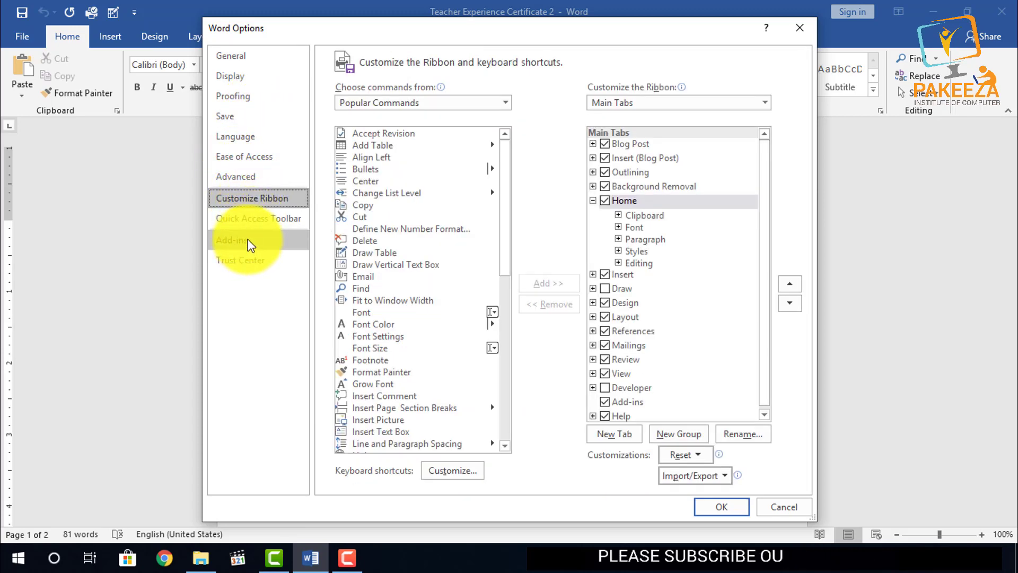
click(263, 226)
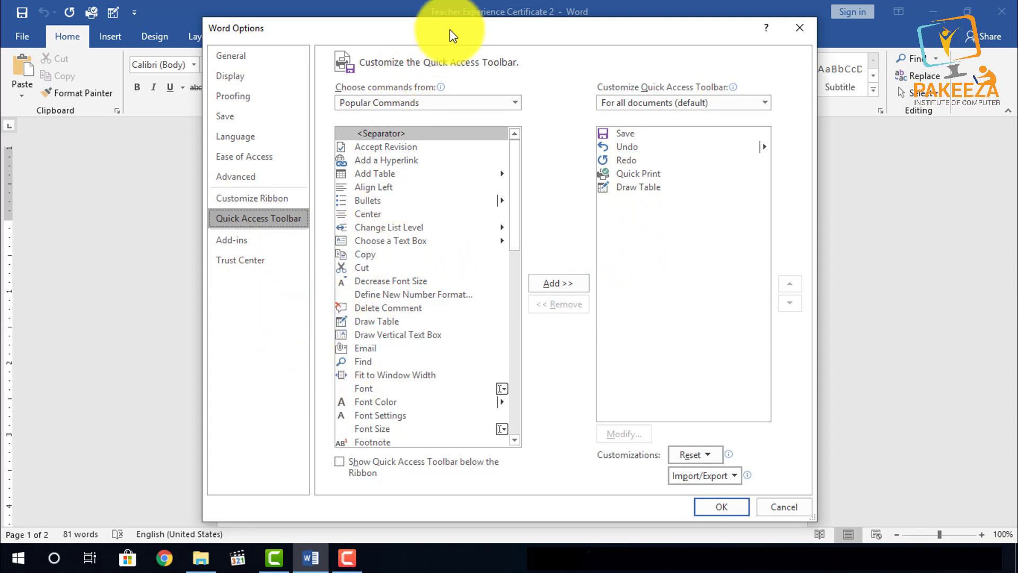
drag(453, 33, 418, 32)
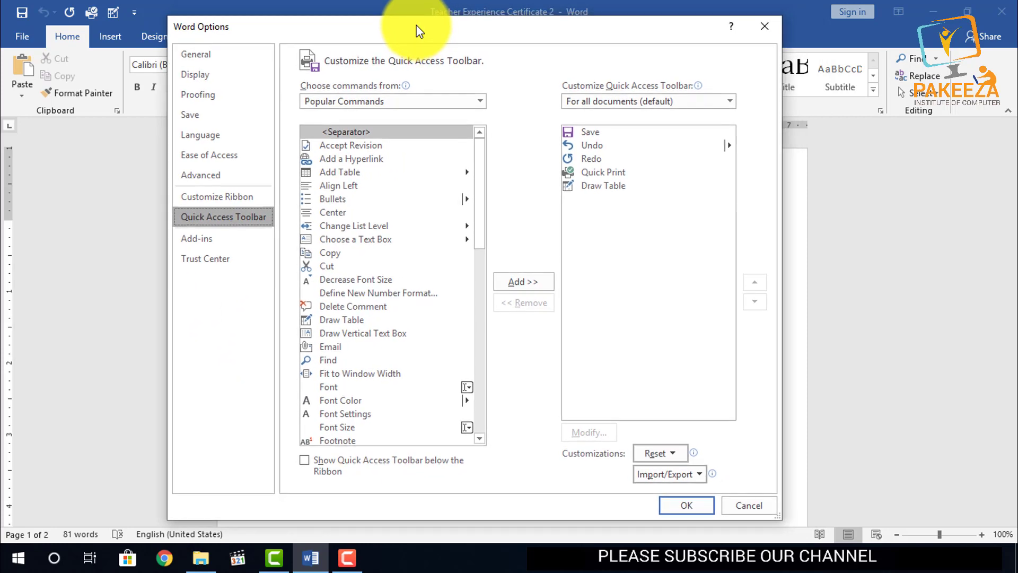
click(687, 504)
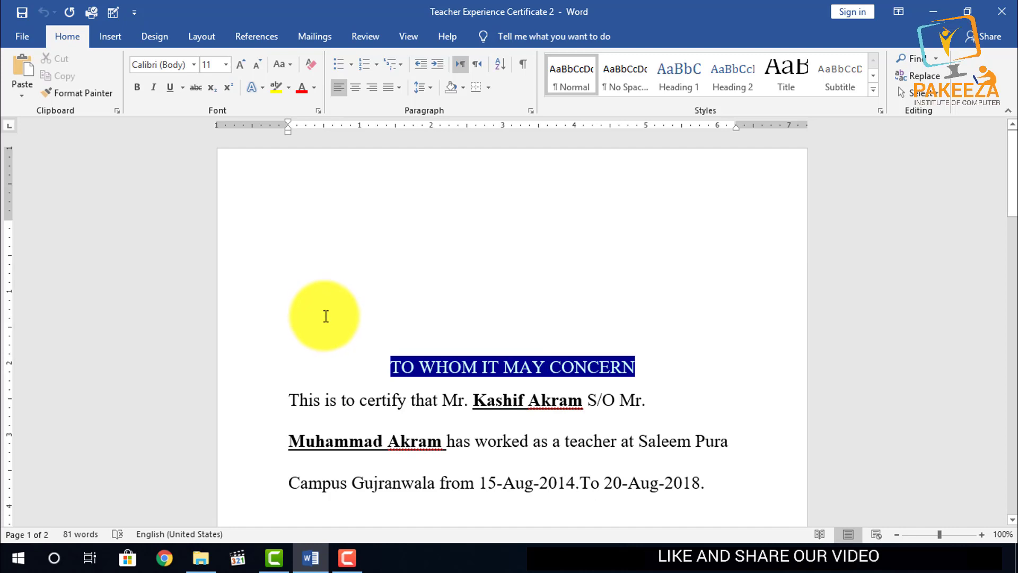
click(345, 556)
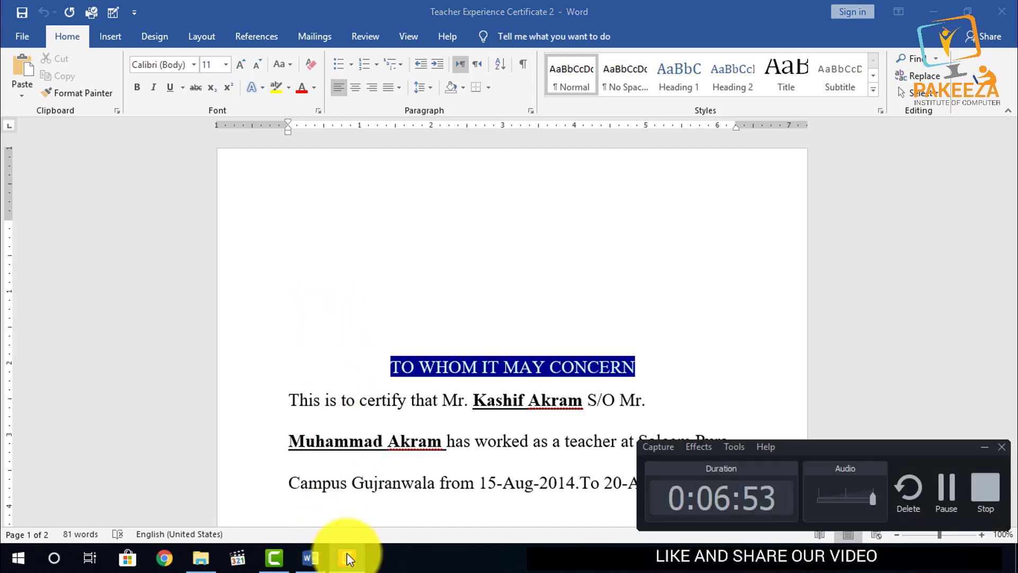